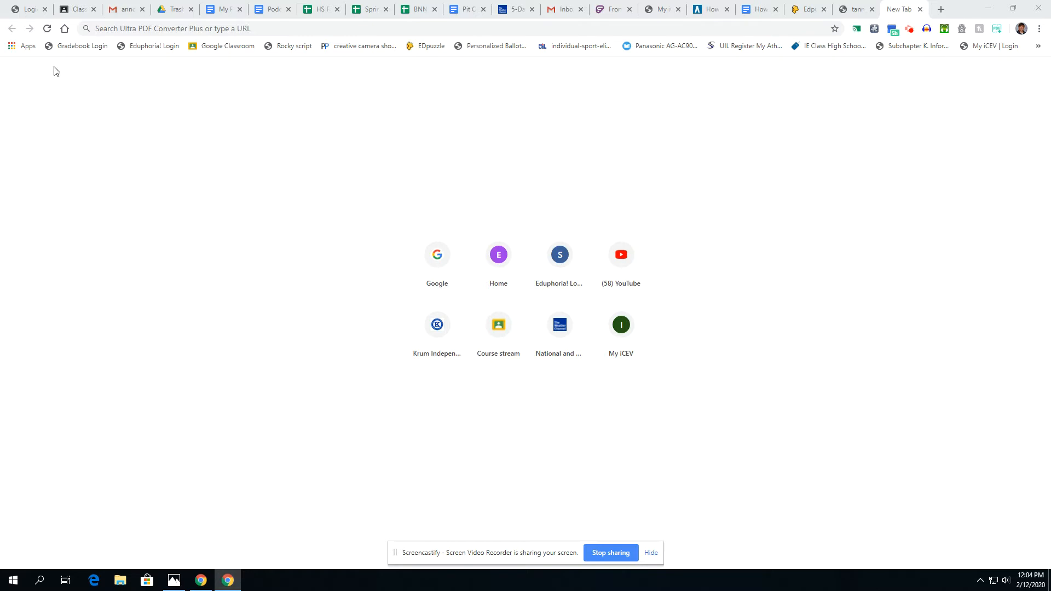
- Load pixlr.com/editor in Chrome's address bar
click(152, 28)
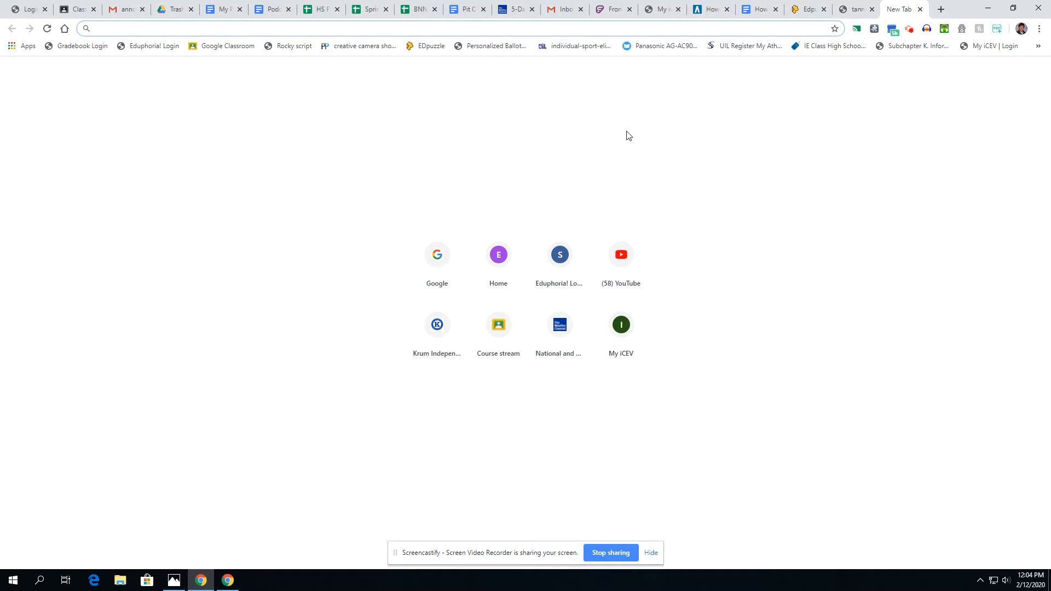
text(pixl)
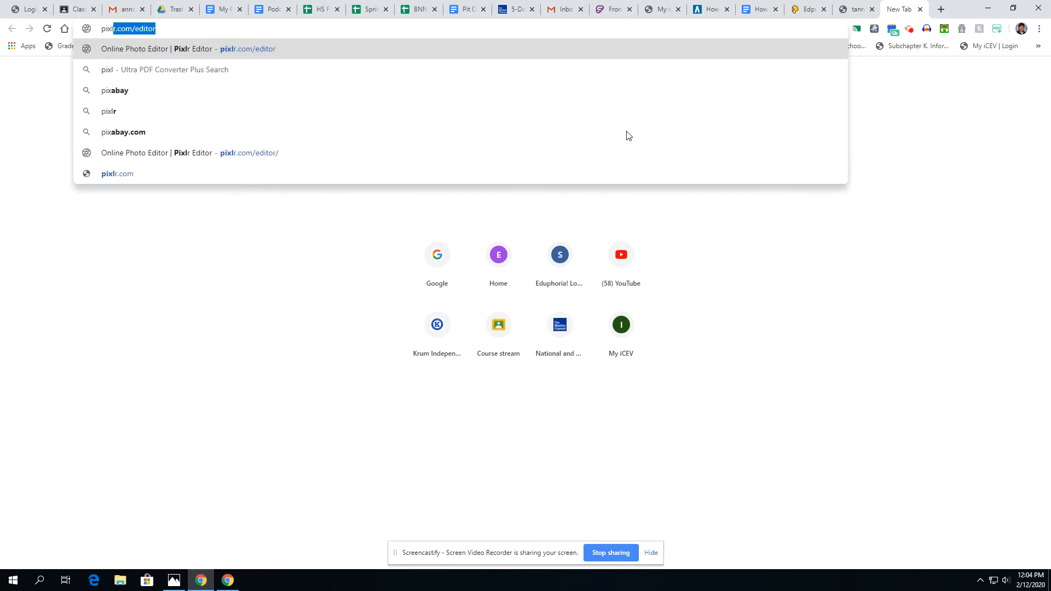
text(r.com/editor)
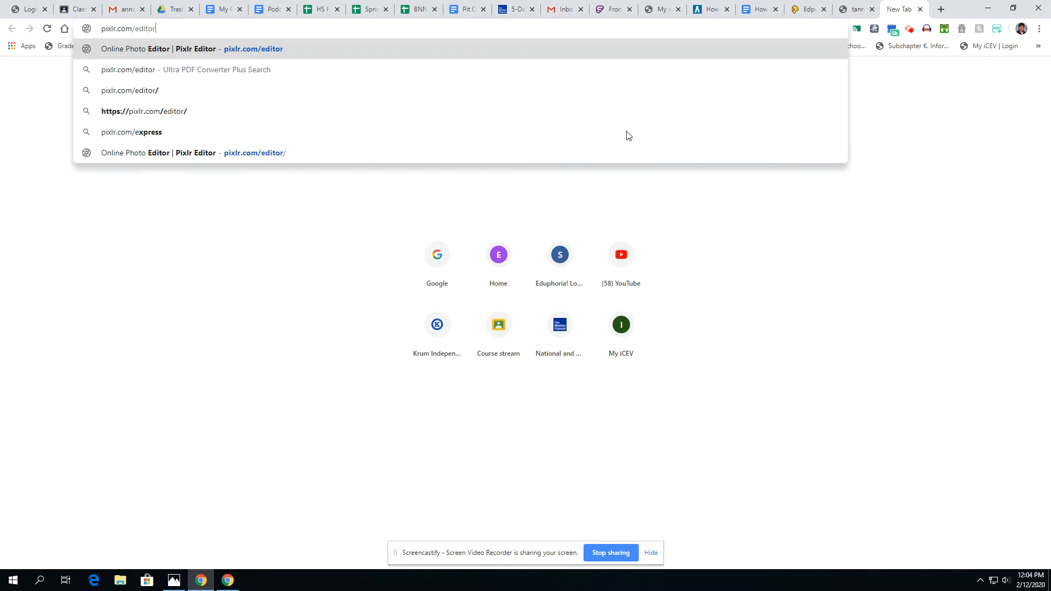
key(Return)
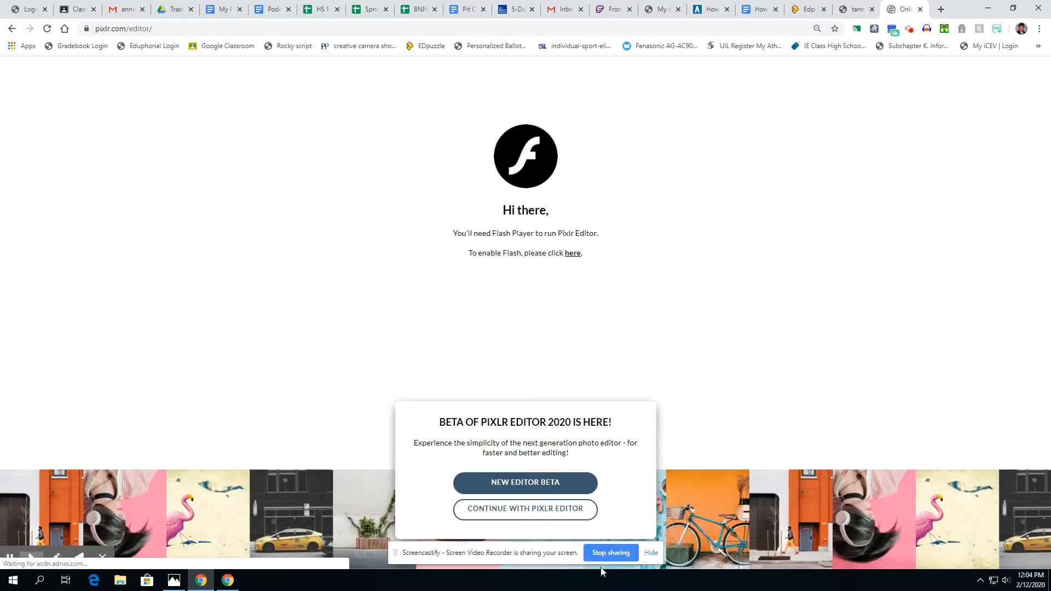
- Launch the classic editor with Flash allowed and name a new image Podcast Logo
click(527, 510)
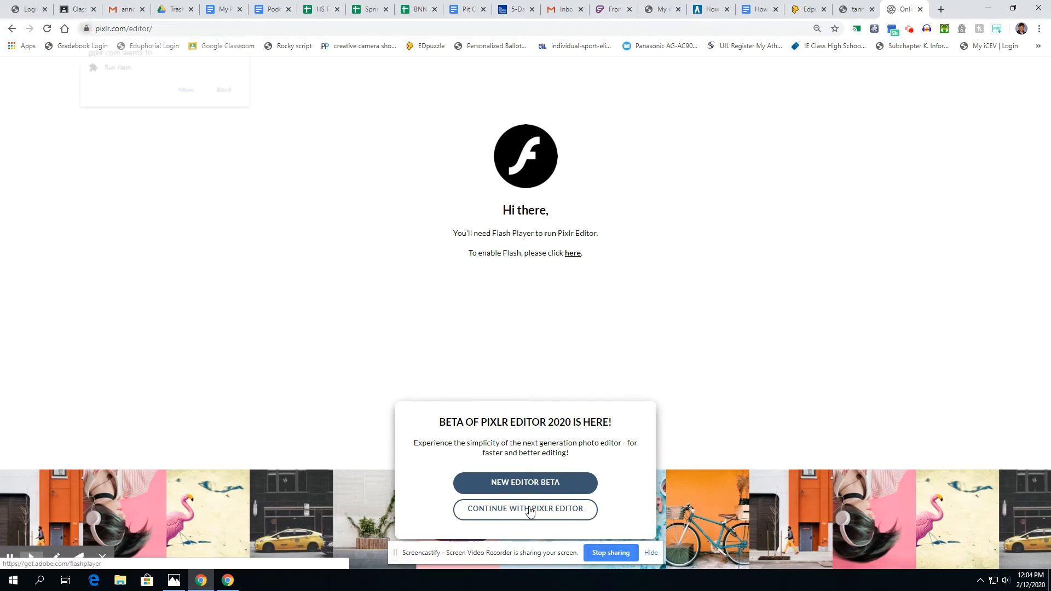
click(186, 90)
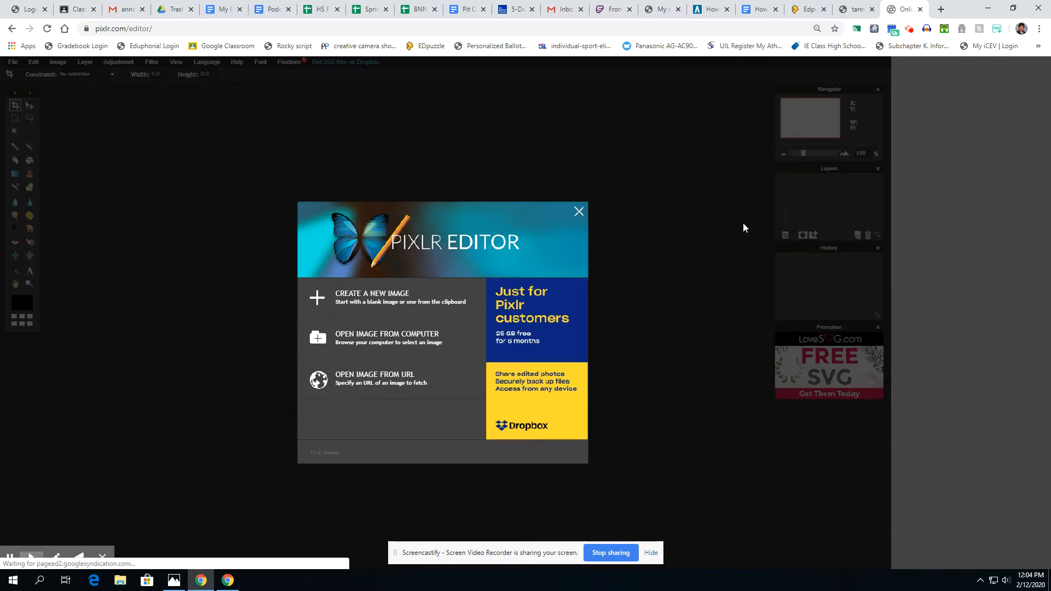
click(393, 294)
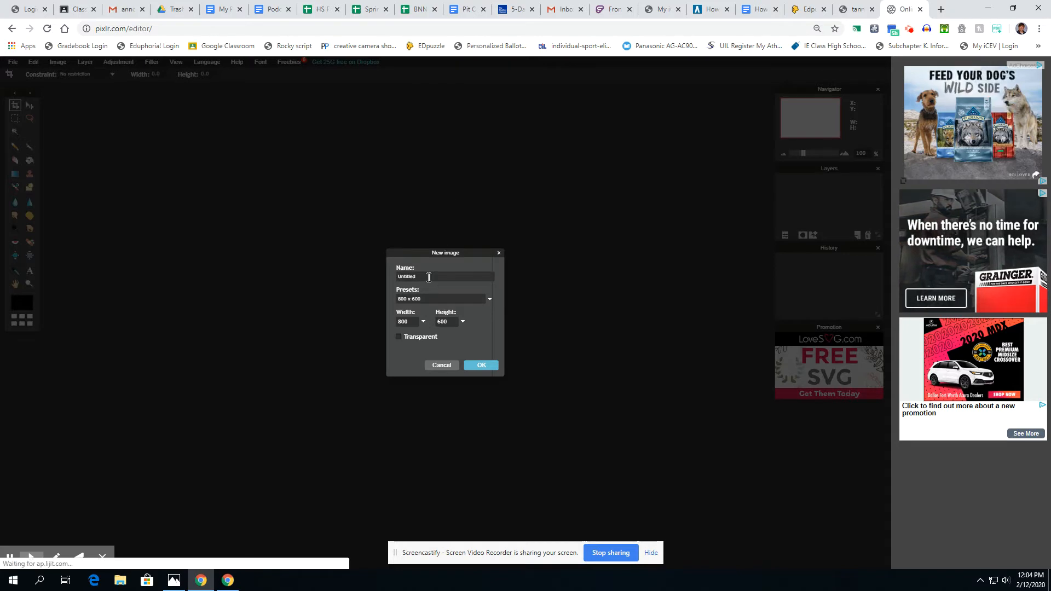
drag(428, 277, 359, 268)
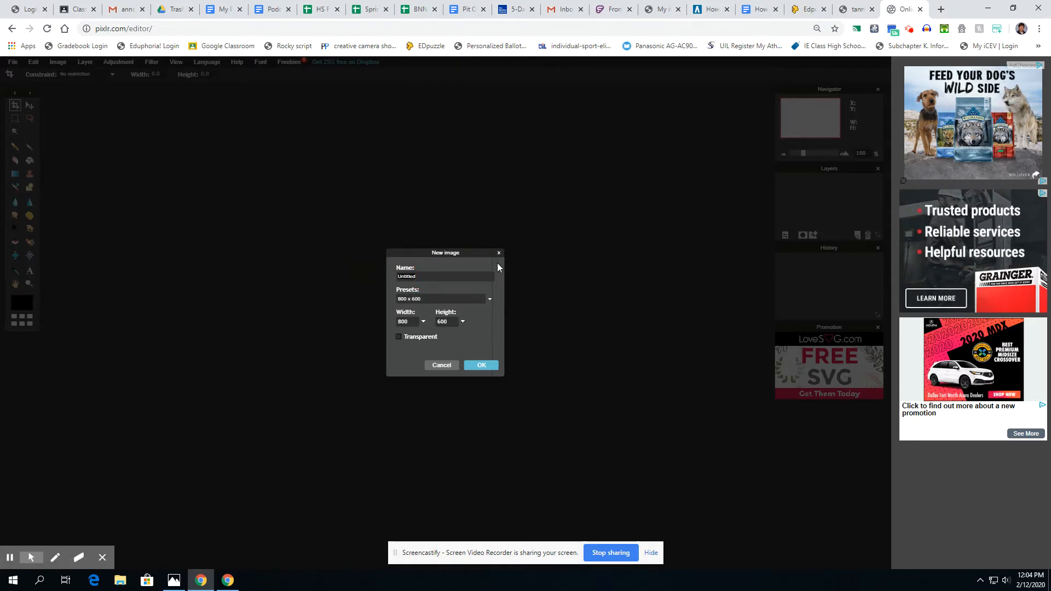
text(Padcast Logo 1)
click(710, 9)
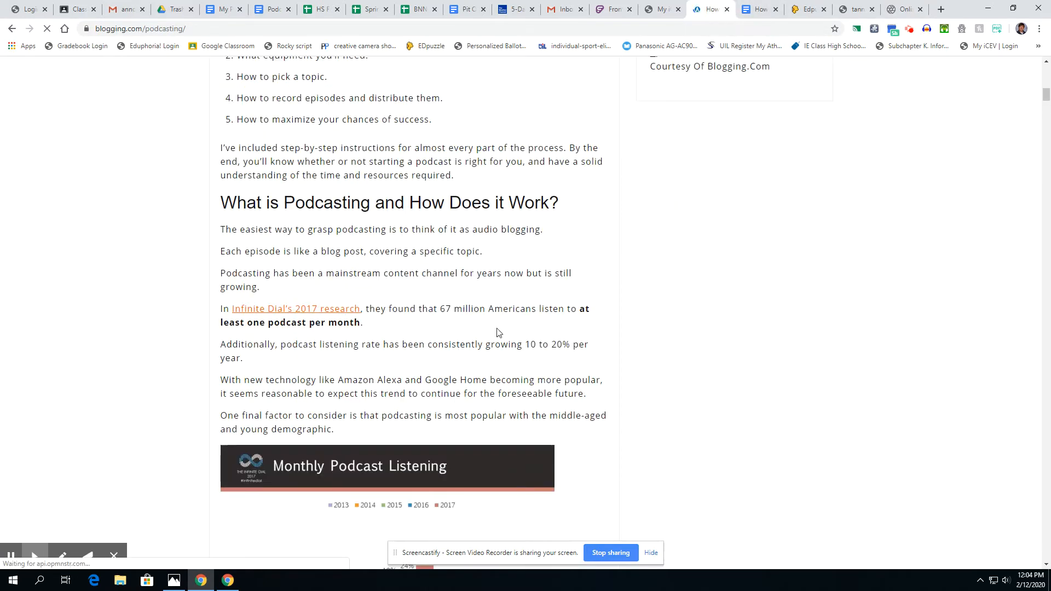
click(902, 11)
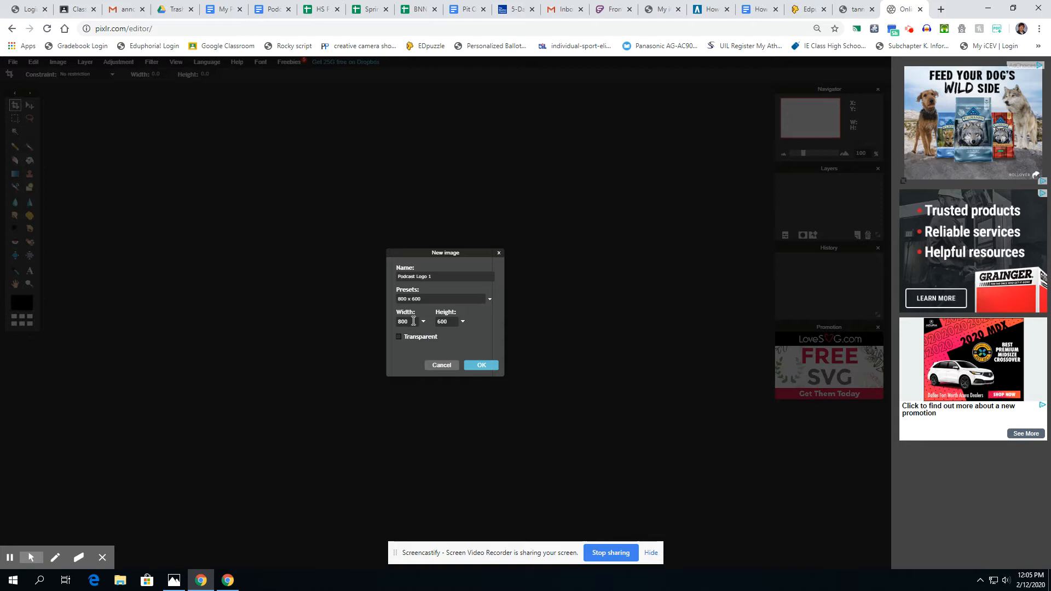
- Create a 1400 × 1400 px canvas and move its window toward the workspace centre
click(396, 321)
drag(449, 322, 428, 321)
click(484, 364)
click(350, 94)
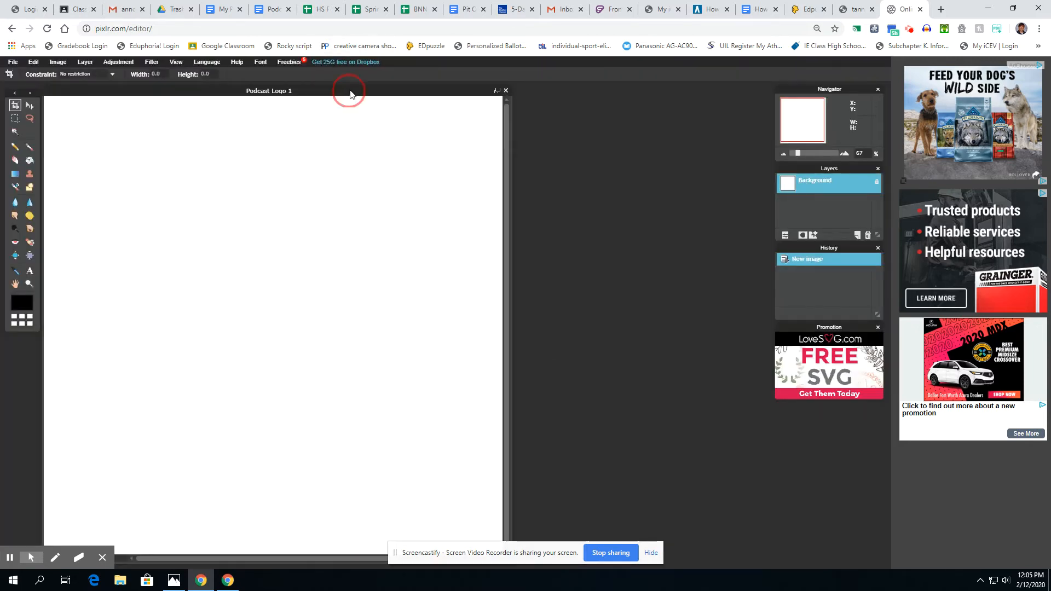
drag(351, 94, 464, 90)
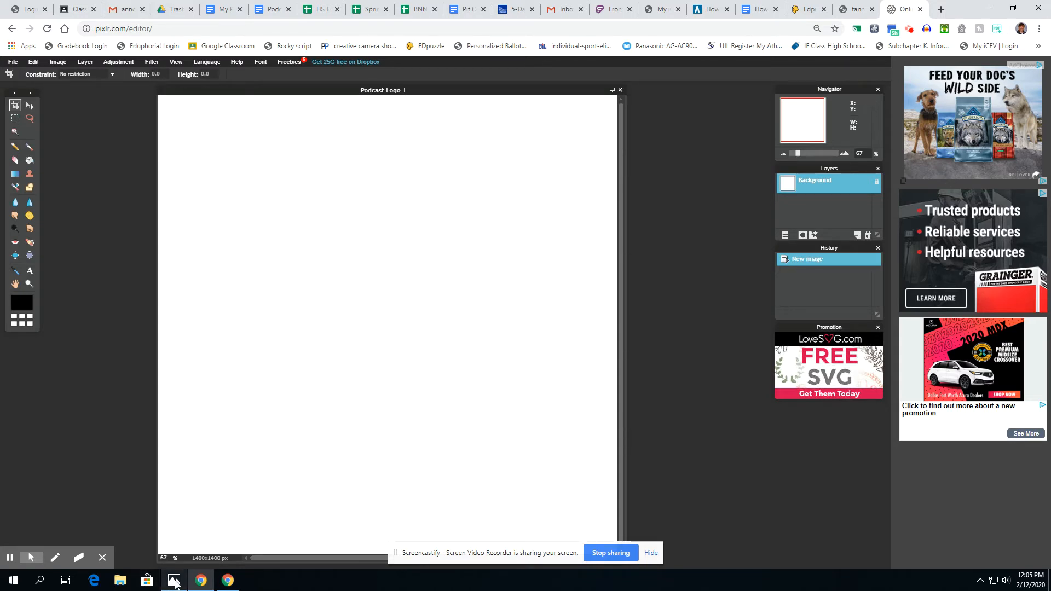
click(174, 581)
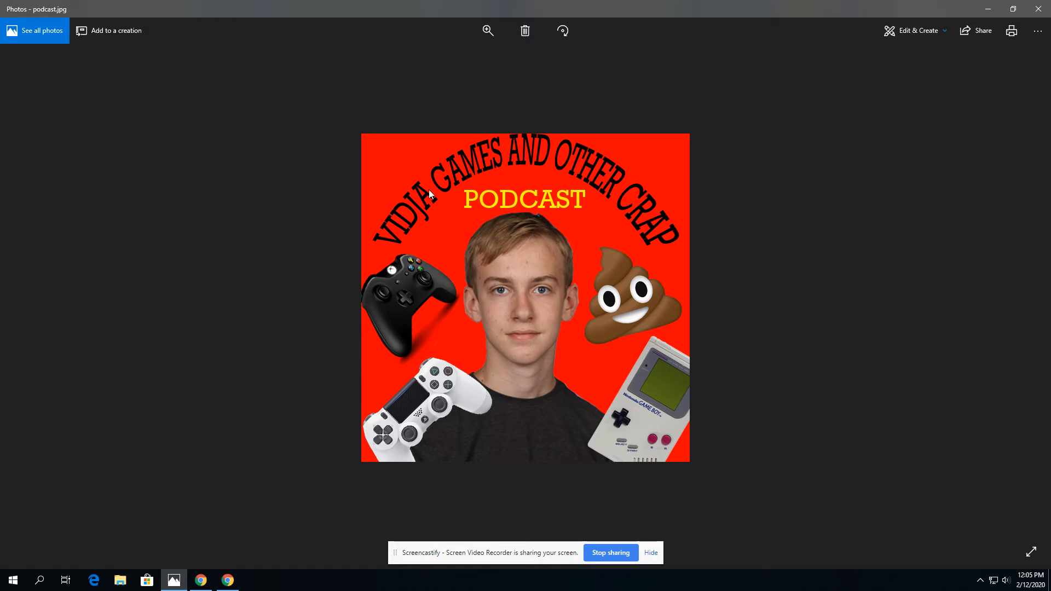
click(987, 13)
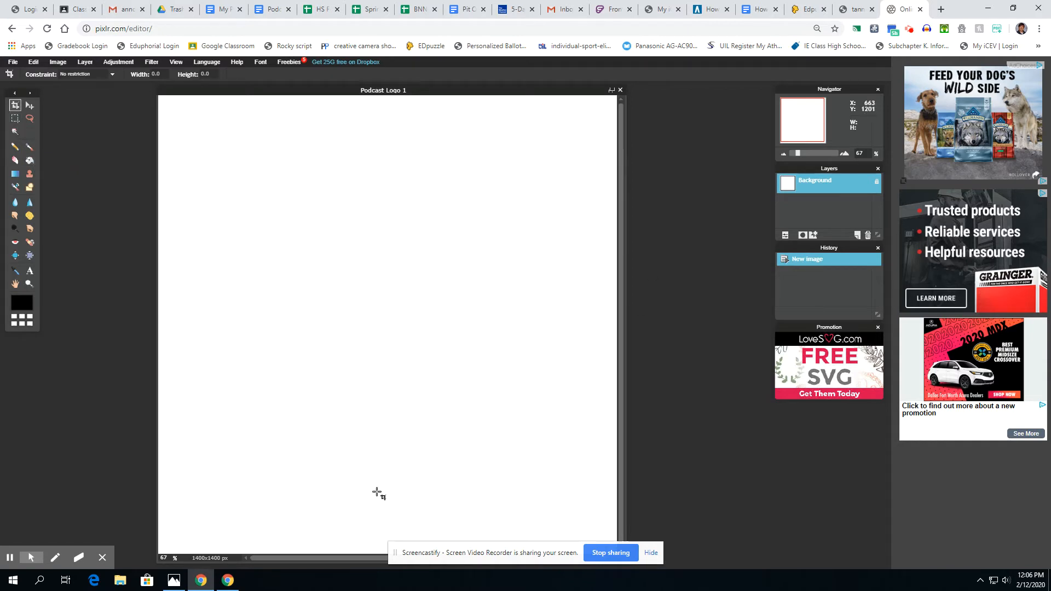
- Paint a broad yellow band across the canvas top with a 200 px brush
click(31, 147)
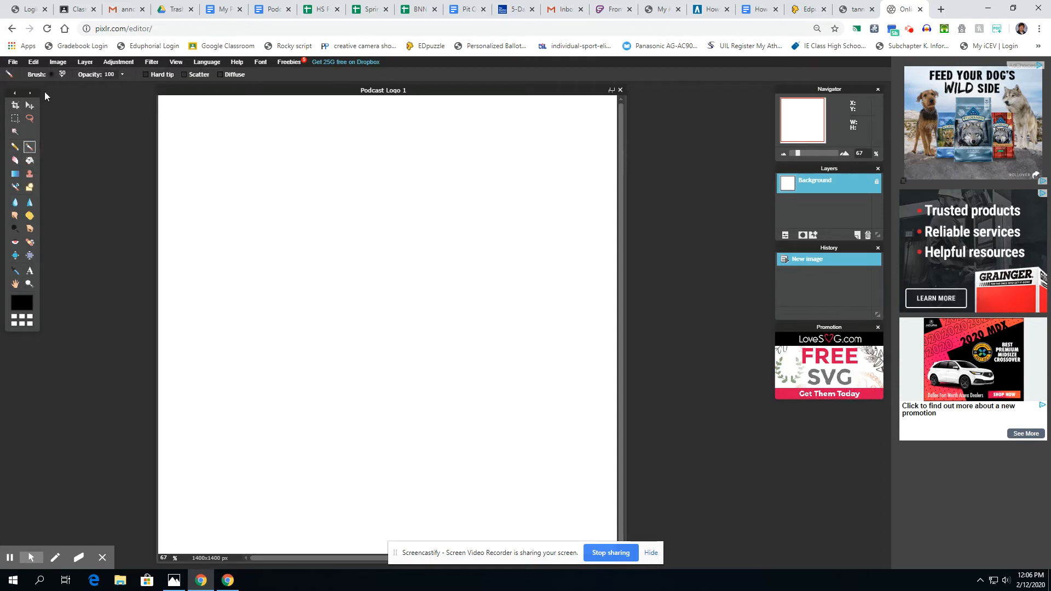
click(61, 75)
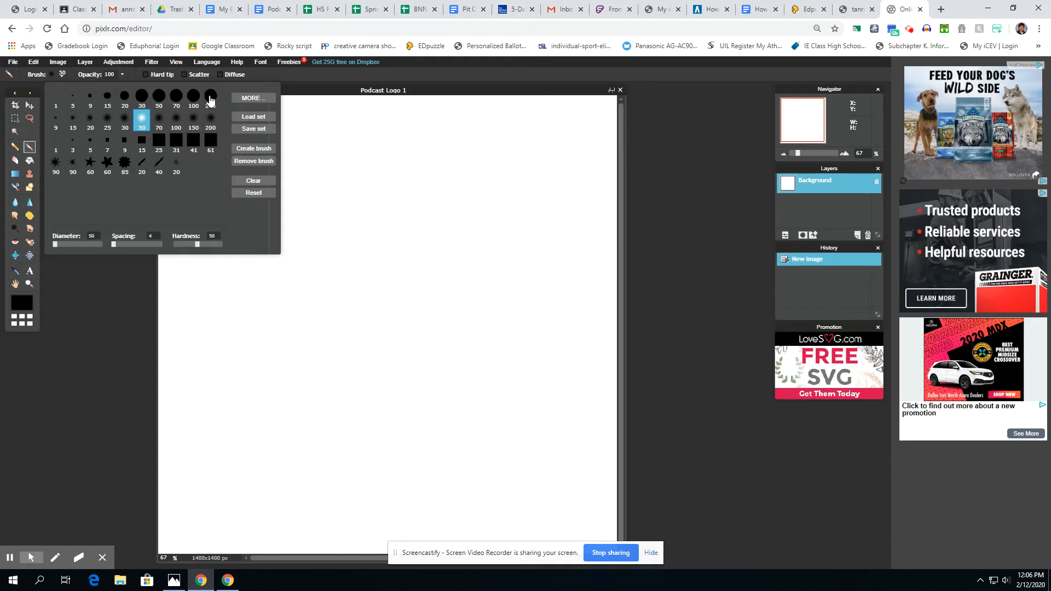
click(210, 98)
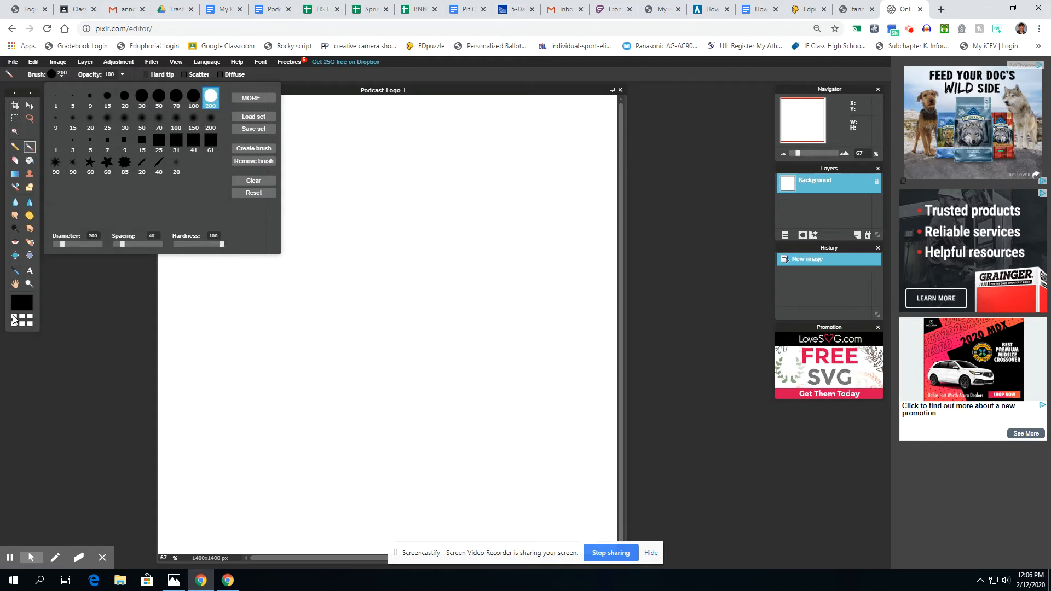
click(22, 302)
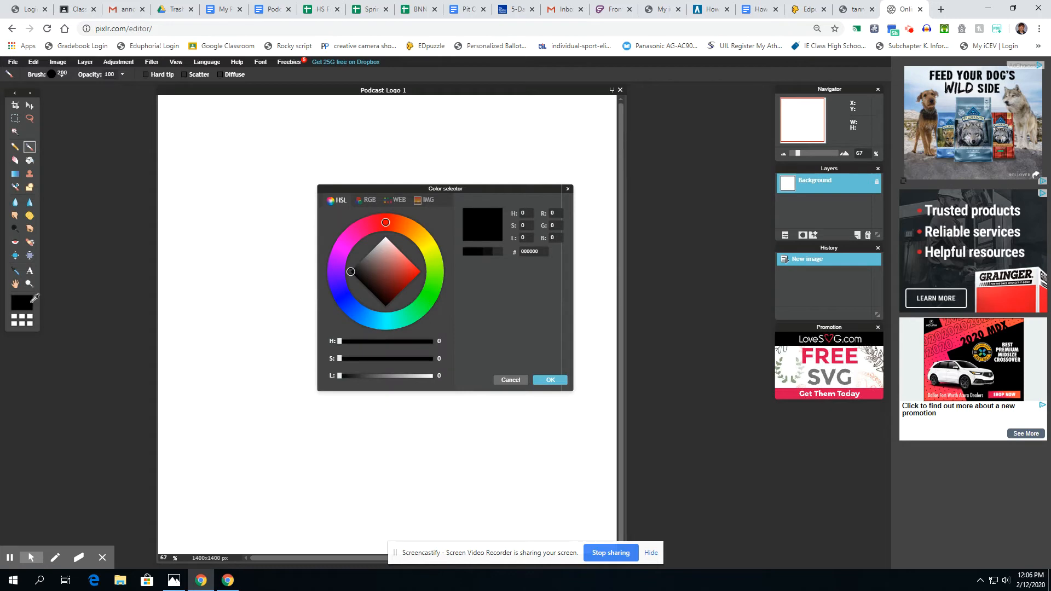
click(433, 244)
click(420, 272)
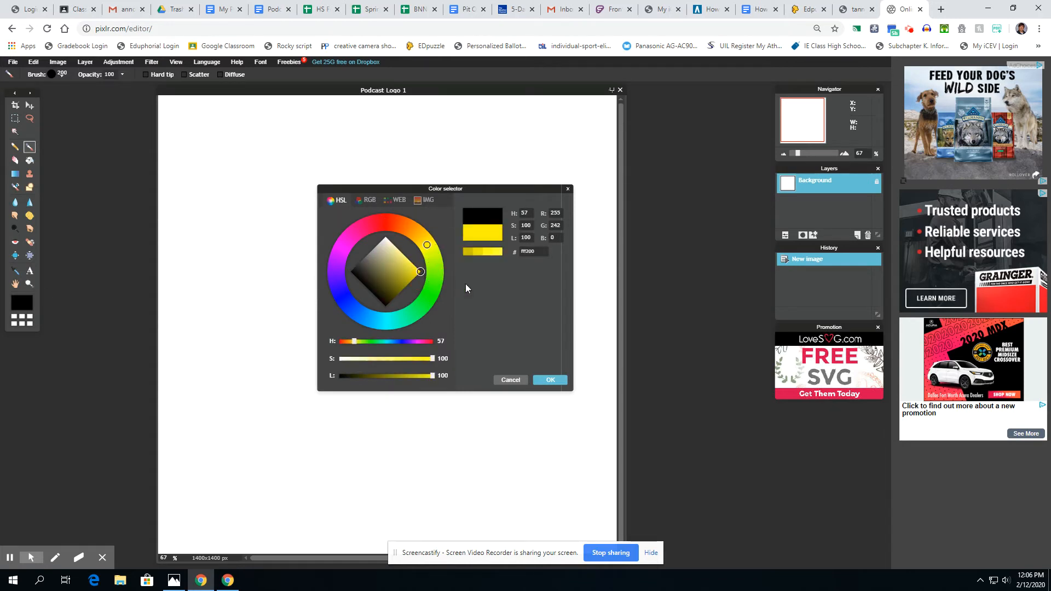
click(550, 380)
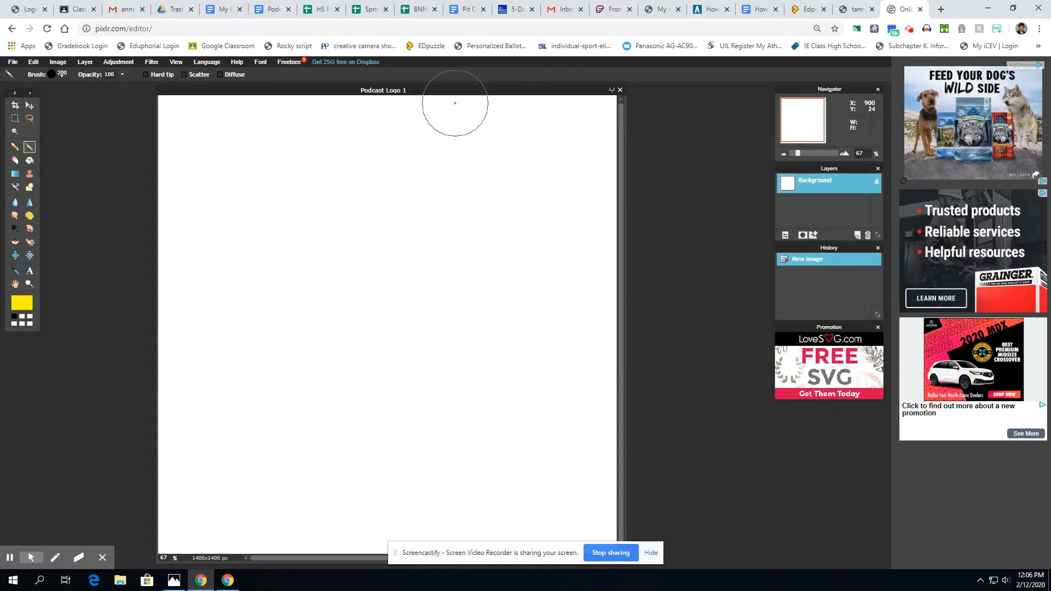
mouse_move(455, 103)
mouse_down()
mouse_move(204, 115)
mouse_move(535, 153)
mouse_move(537, 117)
mouse_move(567, 120)
mouse_up()
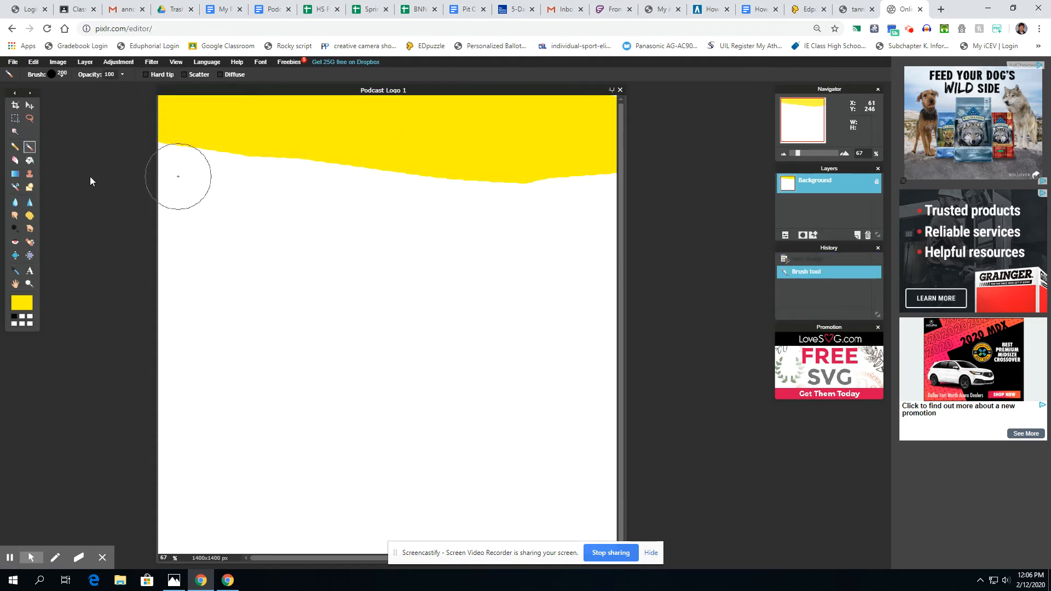
- Fill the remaining white area of the canvas with yellow using the Paint Bucket
click(29, 161)
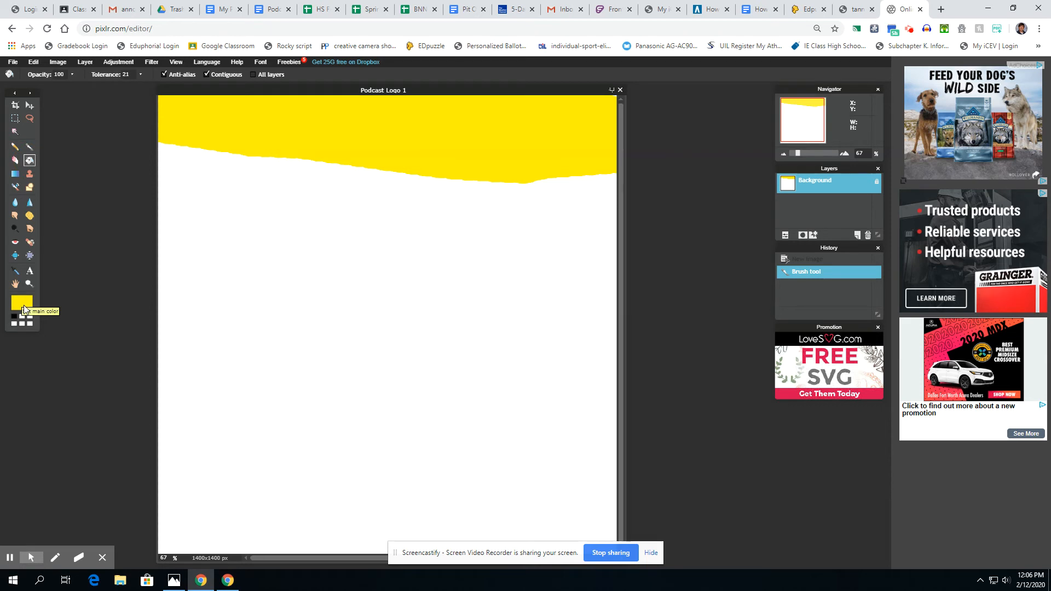
click(266, 281)
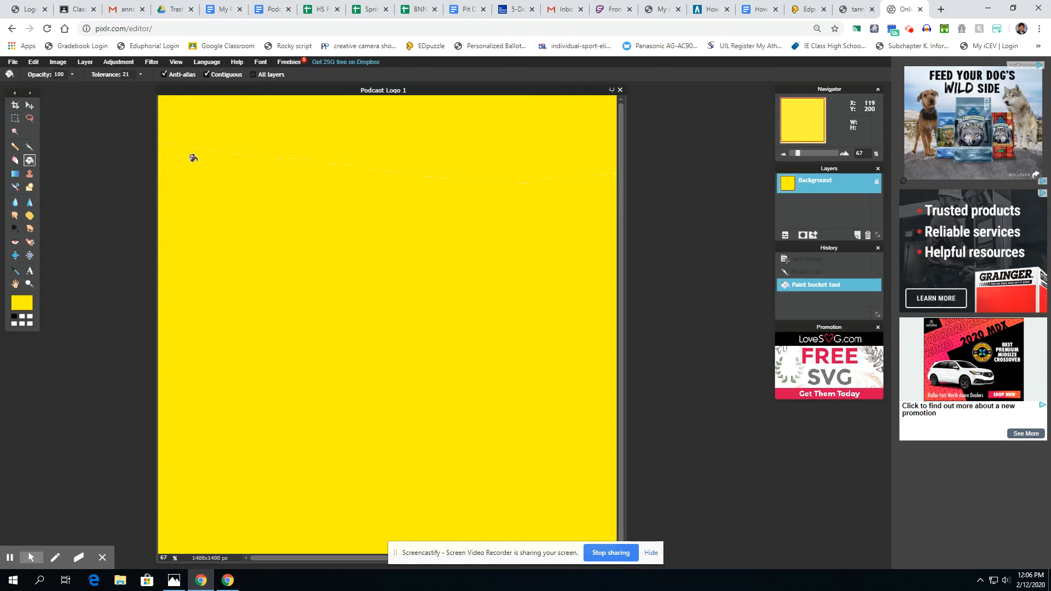
click(30, 147)
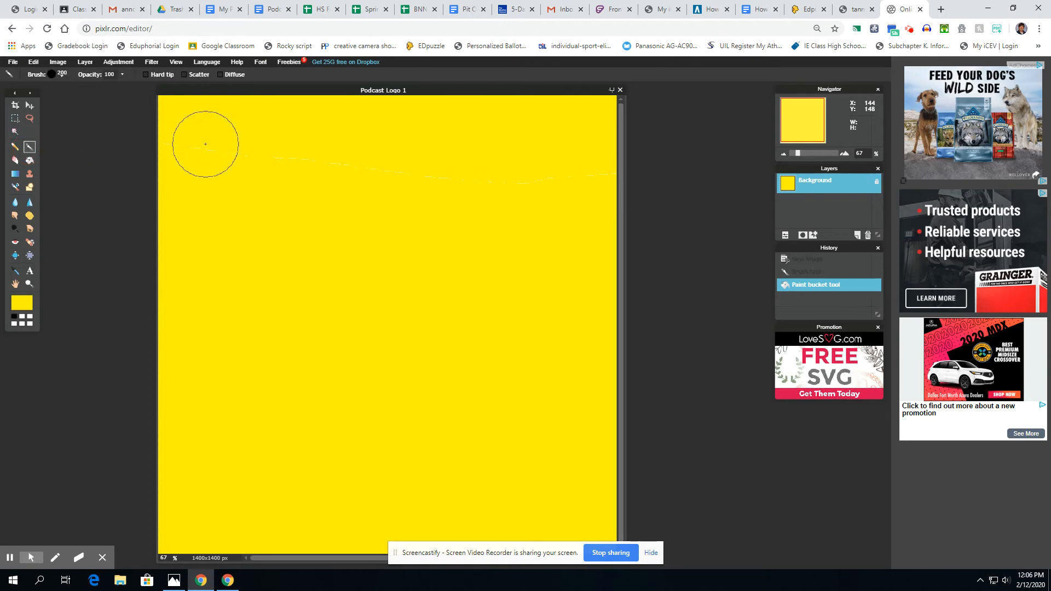
- Paint yellow over the faint top streak, then erase a trial zigzag stroke
drag(167, 144, 638, 180)
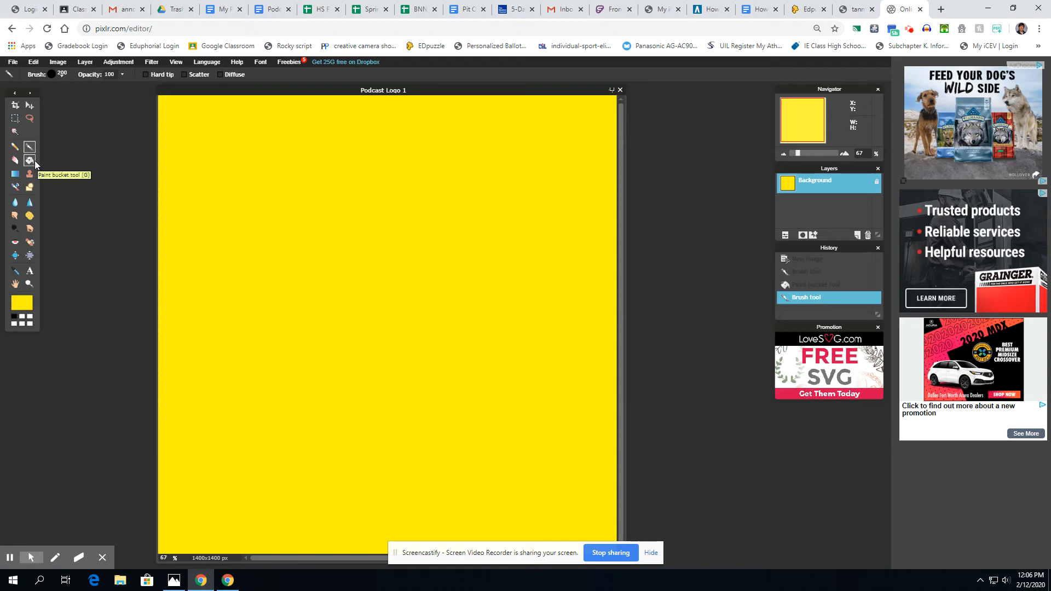
click(16, 160)
mouse_move(305, 192)
mouse_down()
mouse_move(405, 213)
mouse_move(453, 258)
mouse_move(417, 270)
mouse_up()
- Try a star-shaped eraser brush on the canvas, then undo the eraser strokes
click(62, 74)
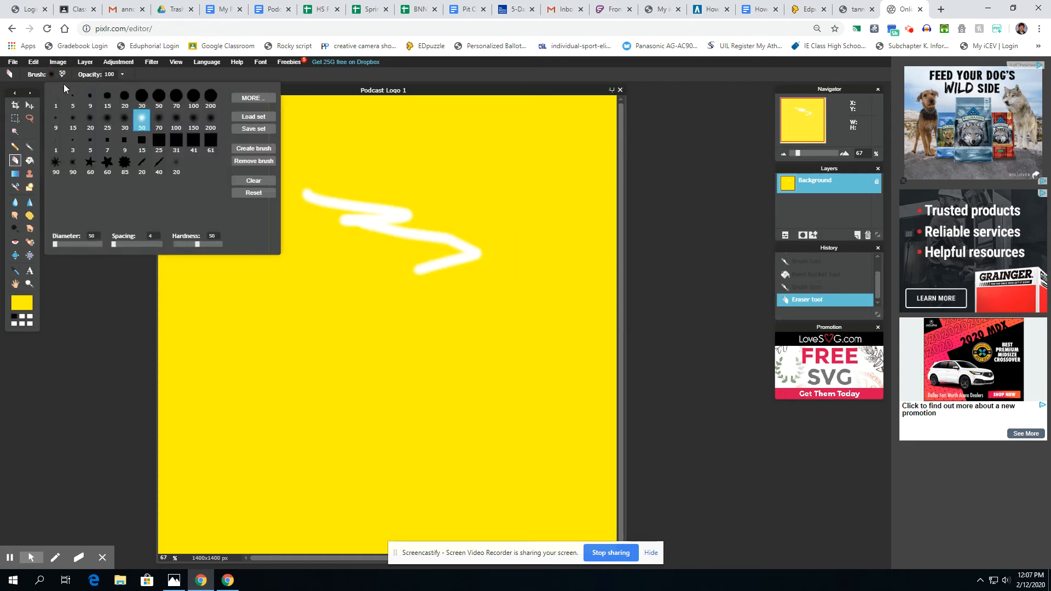
click(193, 98)
click(178, 102)
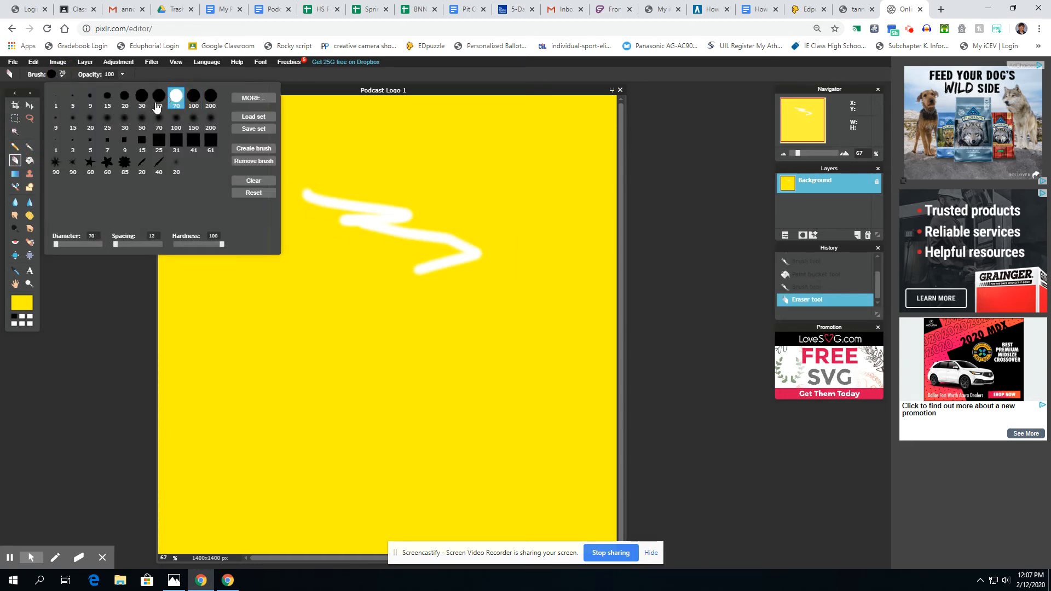
click(125, 162)
click(81, 305)
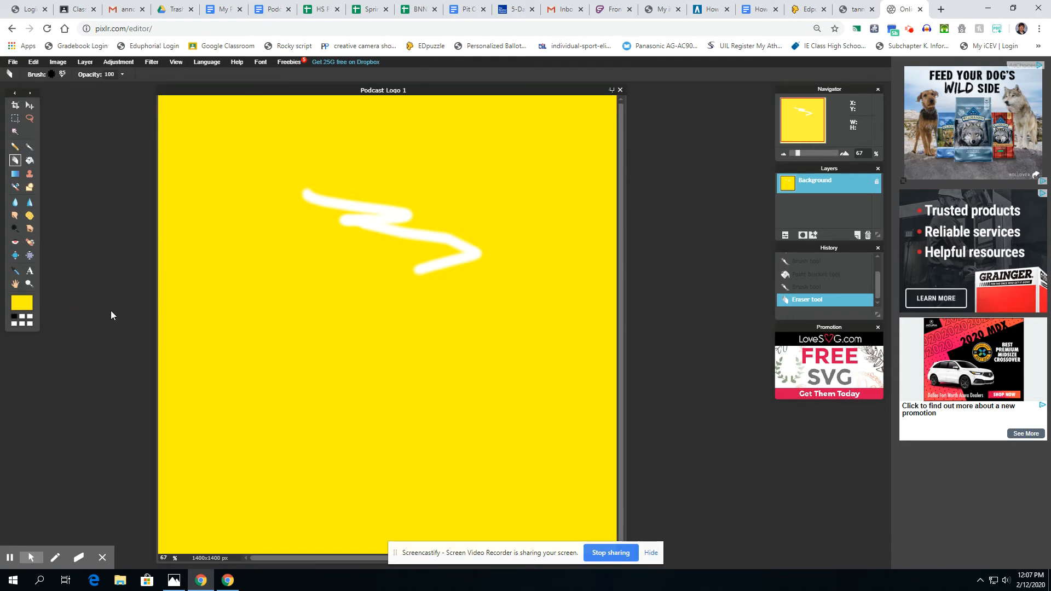
drag(307, 274, 536, 180)
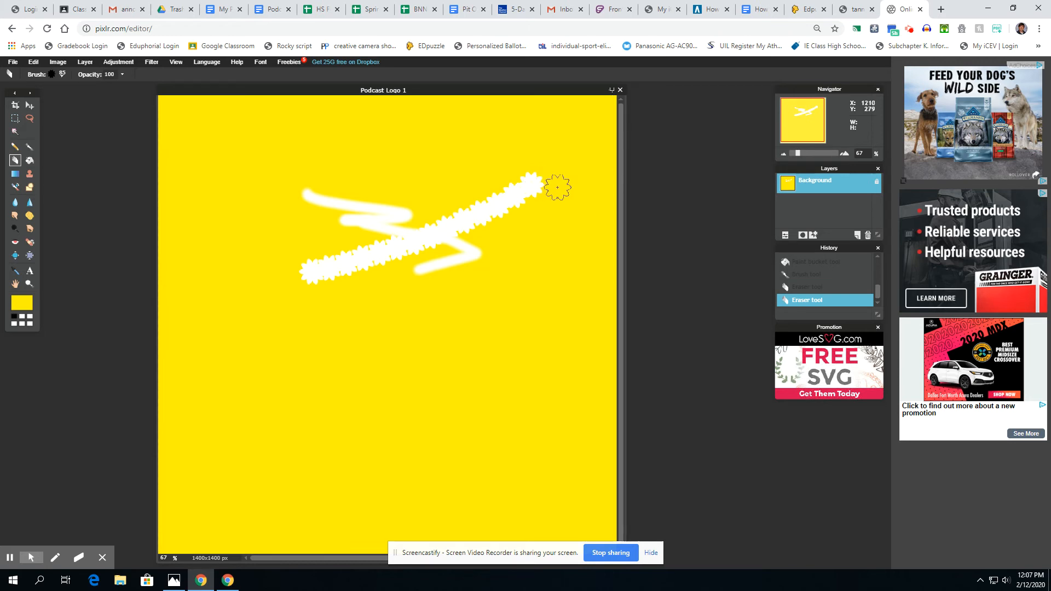
key(ctrl+z)
key(ctrl+z)
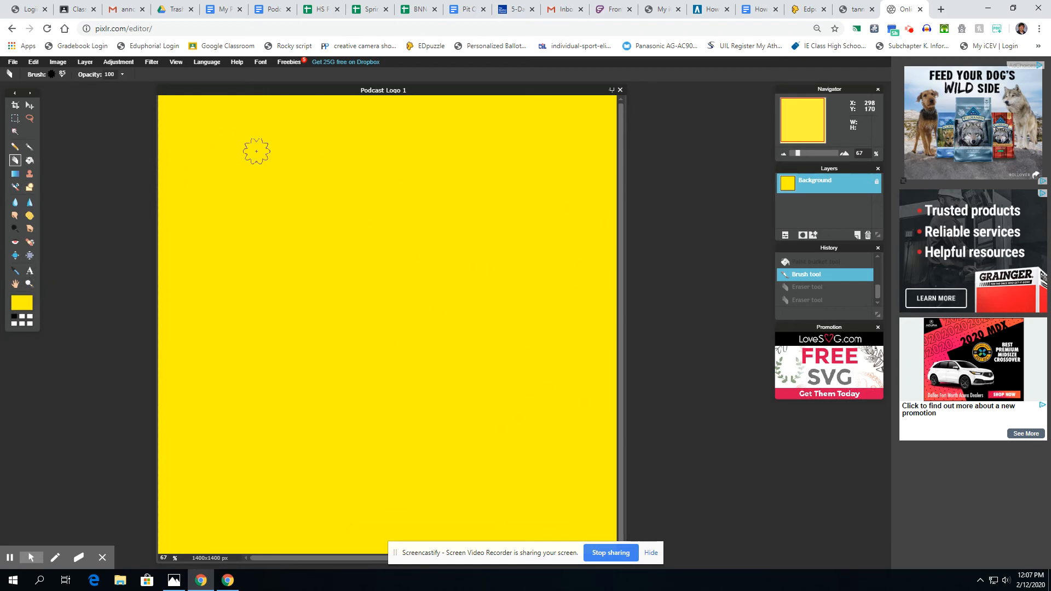
- Place a text box on the canvas with blue Baskerville Old Face lettering
click(30, 272)
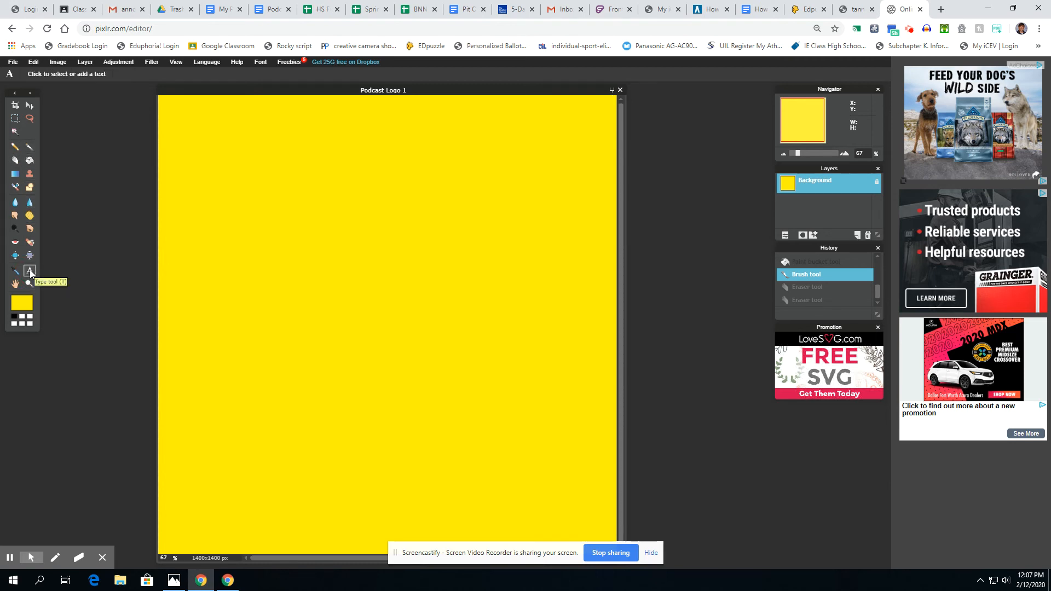
click(221, 218)
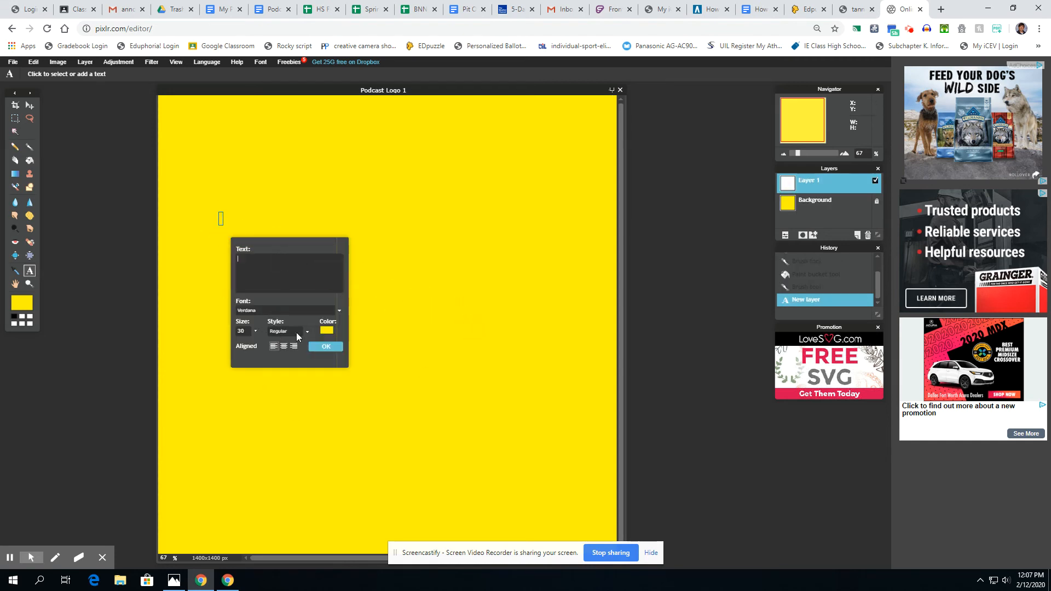
click(327, 331)
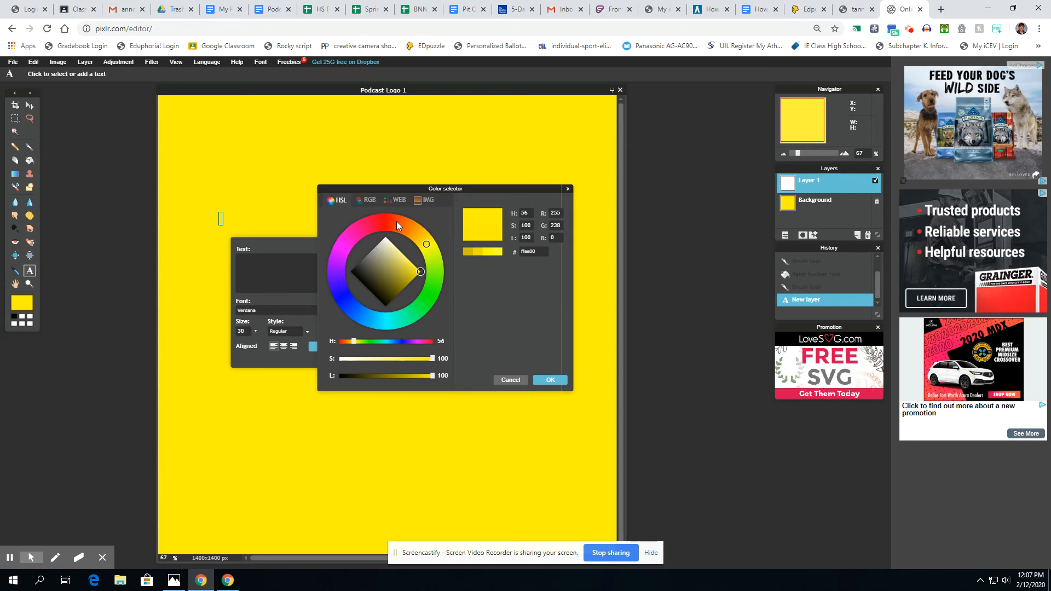
click(351, 297)
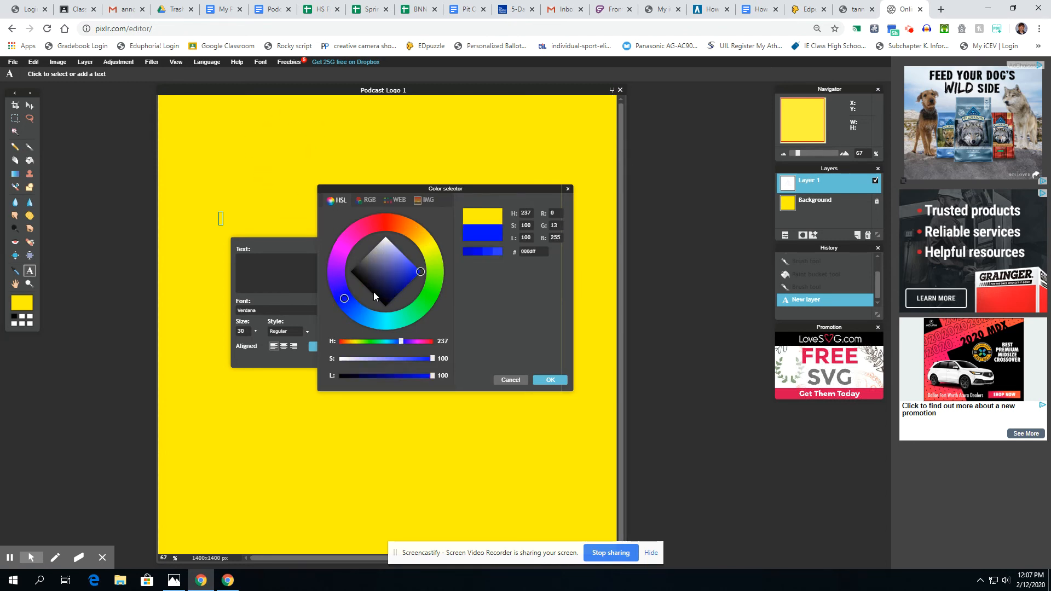
click(550, 379)
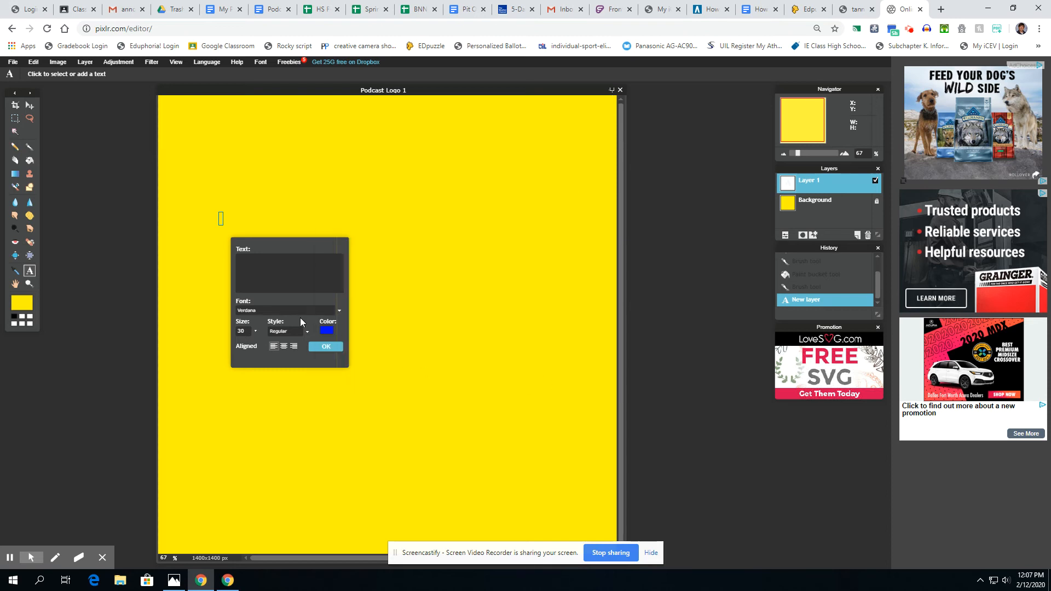
click(339, 311)
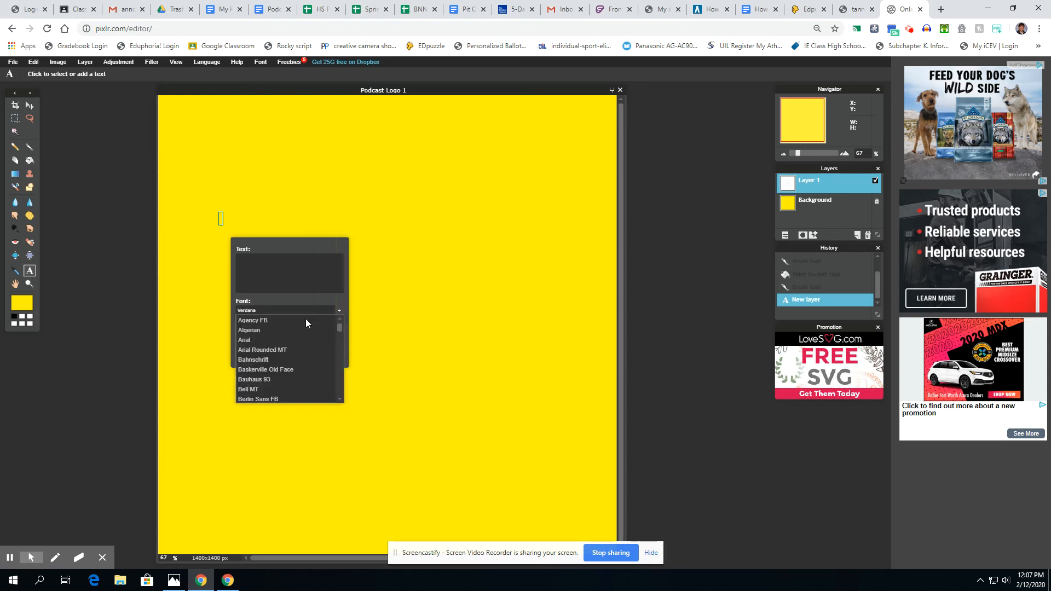
click(287, 369)
- Set the text size to 231 and add the title 'Pizza-Cast'
click(255, 331)
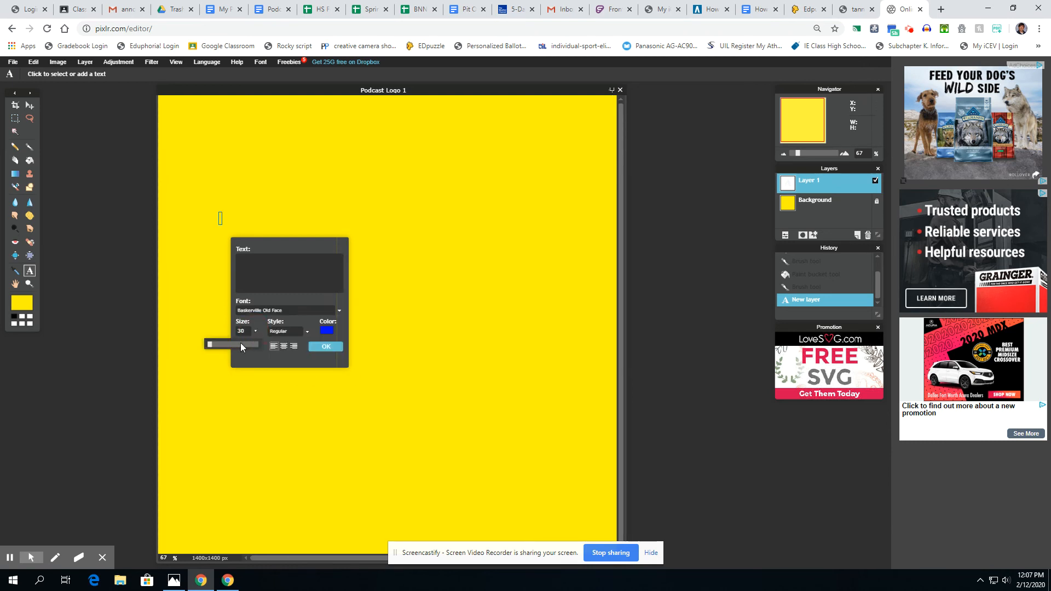
drag(210, 343, 219, 346)
click(276, 267)
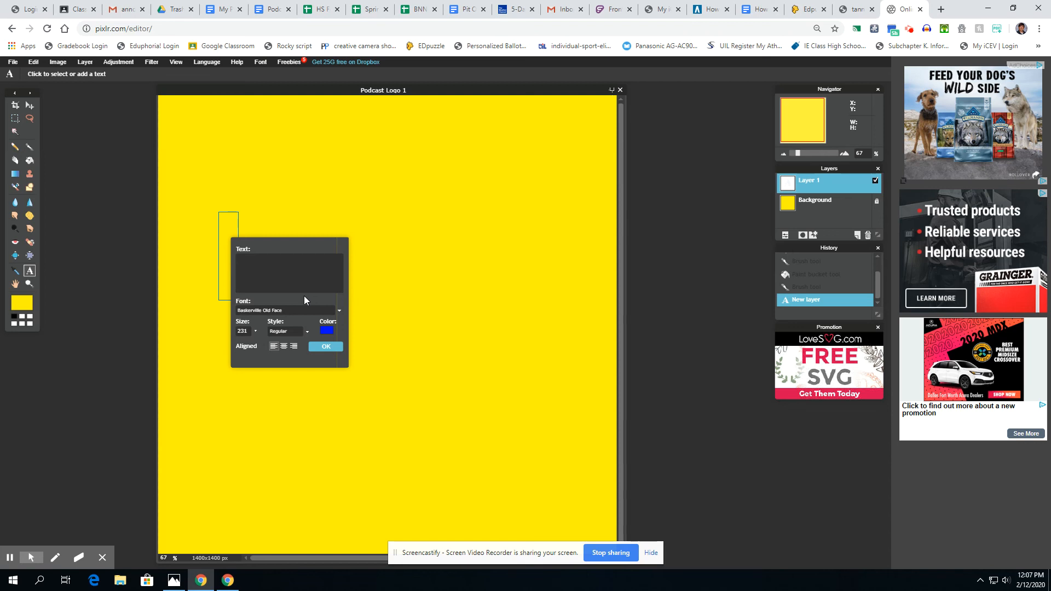
text(Pizza)
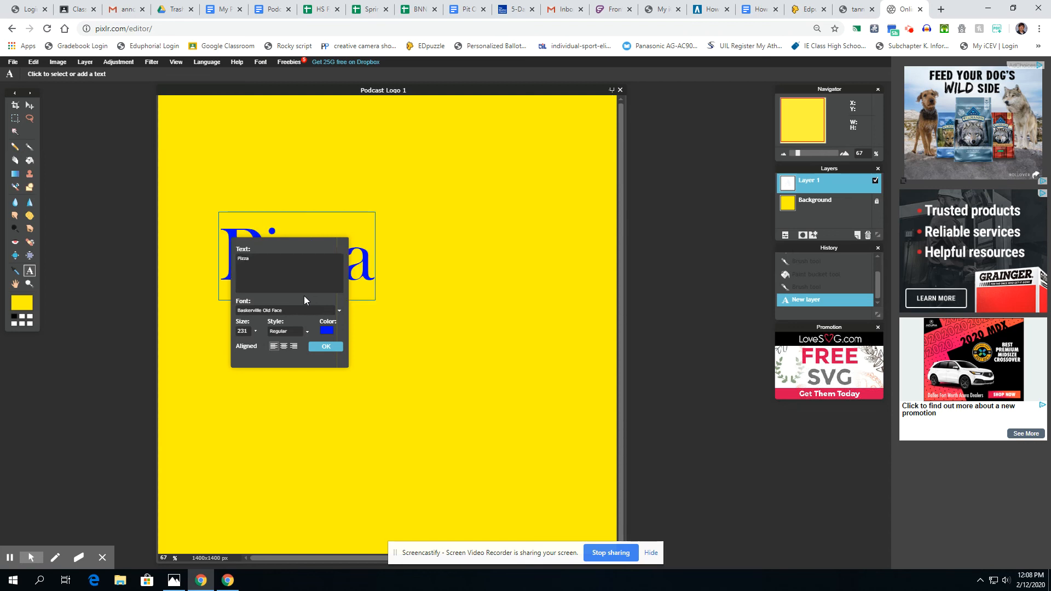
text(-Cast)
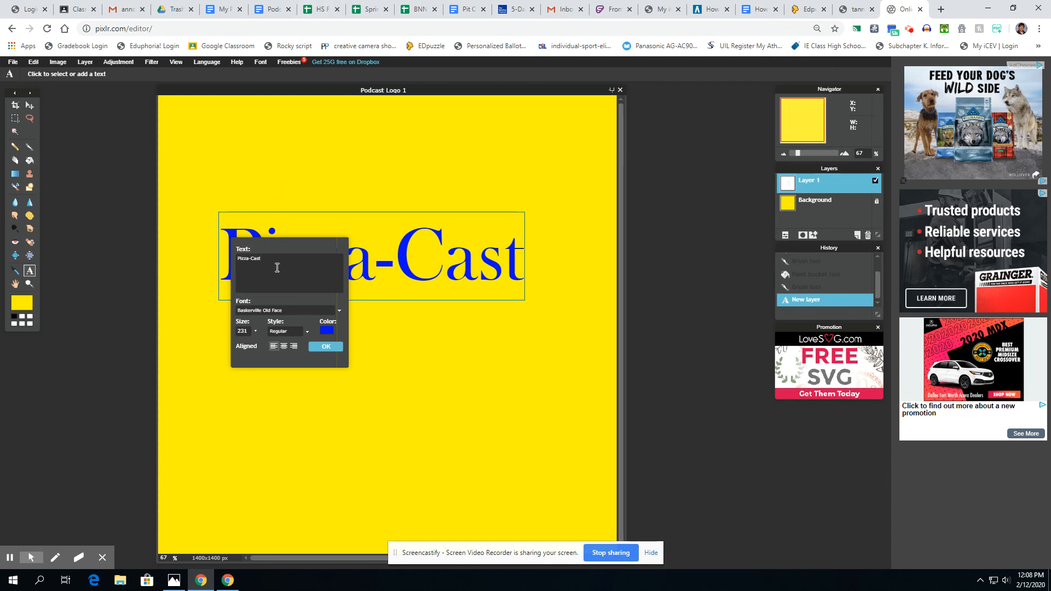
click(327, 347)
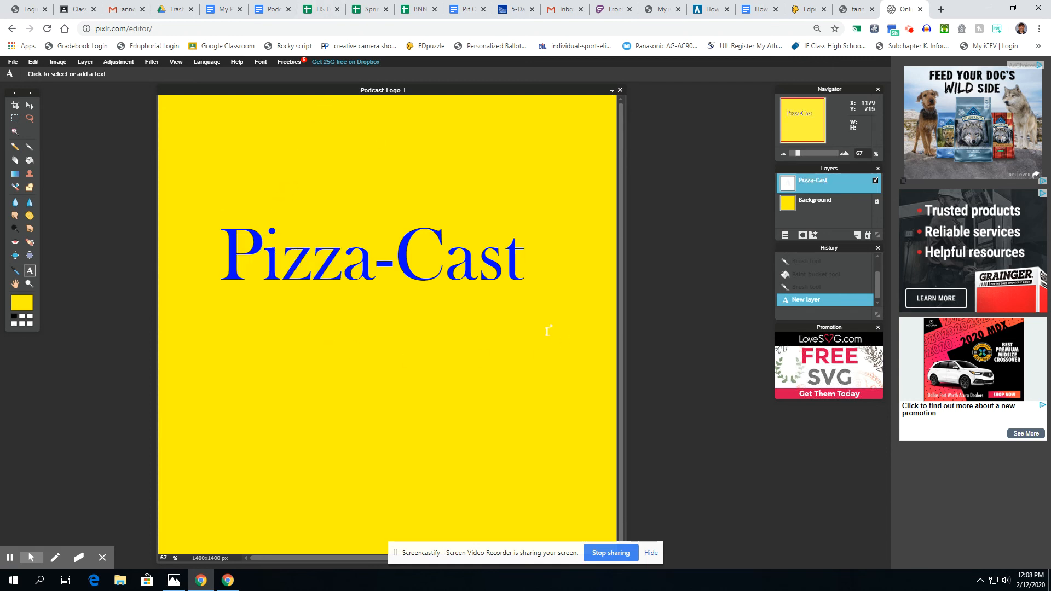
- Drag the Pizza-Cast text layer lower, toward the middle of the canvas
click(30, 106)
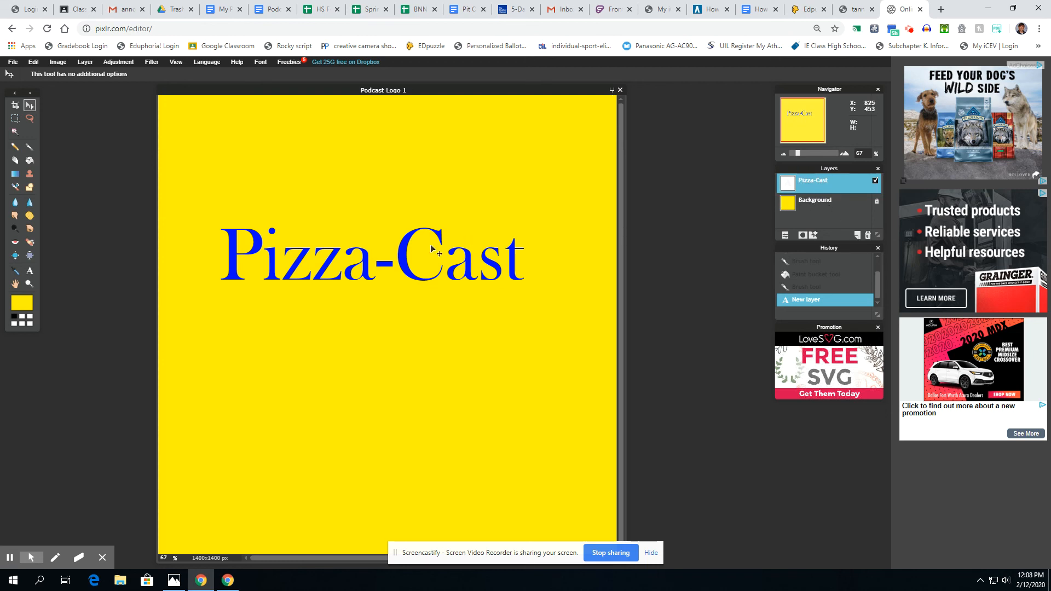
click(336, 263)
drag(336, 263, 394, 306)
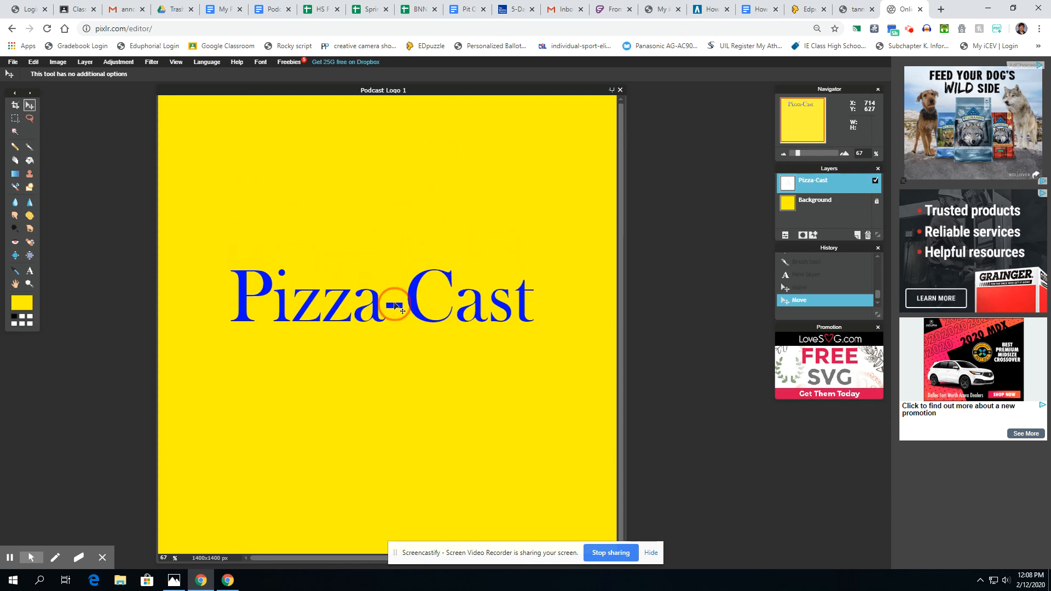